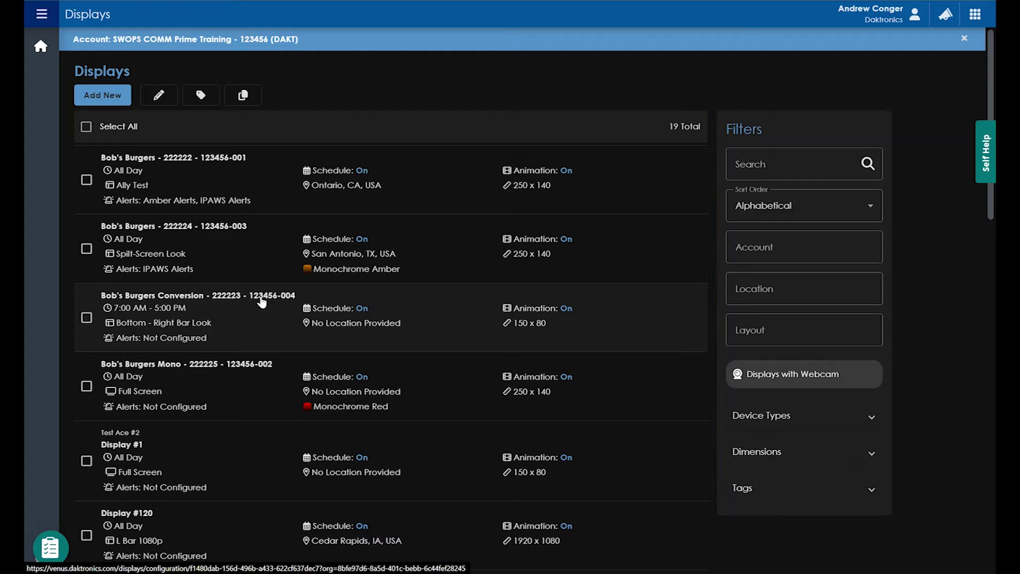
Search the displays for 120, clear the search, and look over the sort order choices.
{"action": "left_click", "coordinate": [766, 158]}
{"action": "type", "text": "120"}
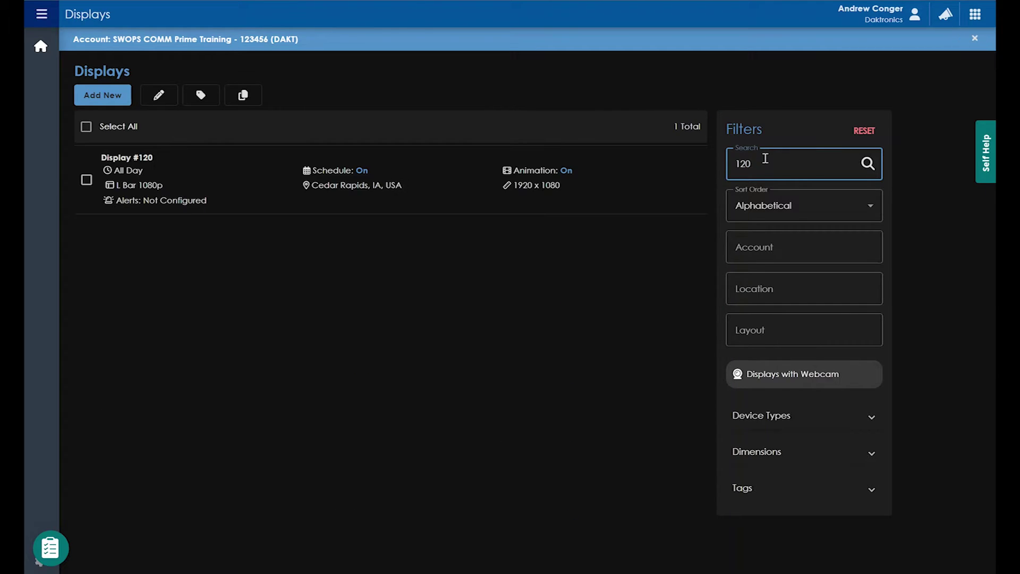
{"action": "key", "text": "BackSpace"}
{"action": "key", "text": "BackSpace"}
{"action": "key", "text": "BackSpace"}
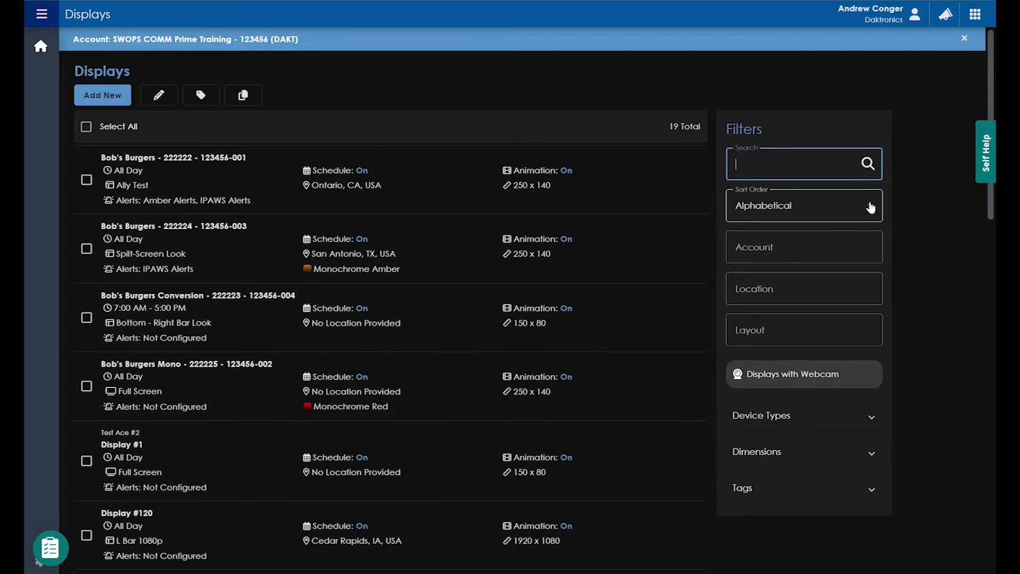
{"action": "left_click", "coordinate": [869, 206]}
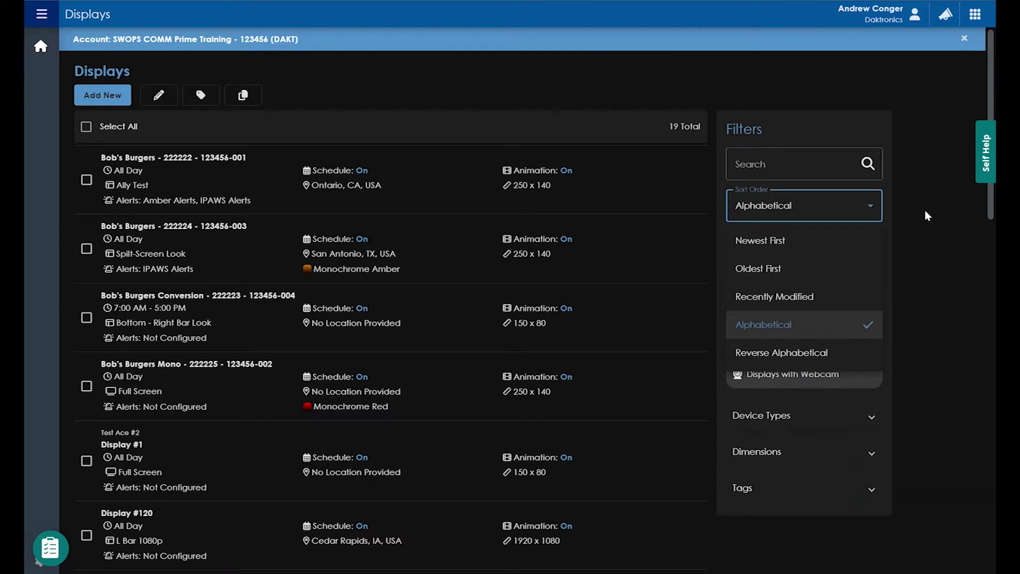
{"action": "left_click", "coordinate": [927, 215]}
Try filtering by the training account, San Antonio, TX, and the Bottom - Right Bar Look layout, clearing each.
{"action": "left_click", "coordinate": [848, 245]}
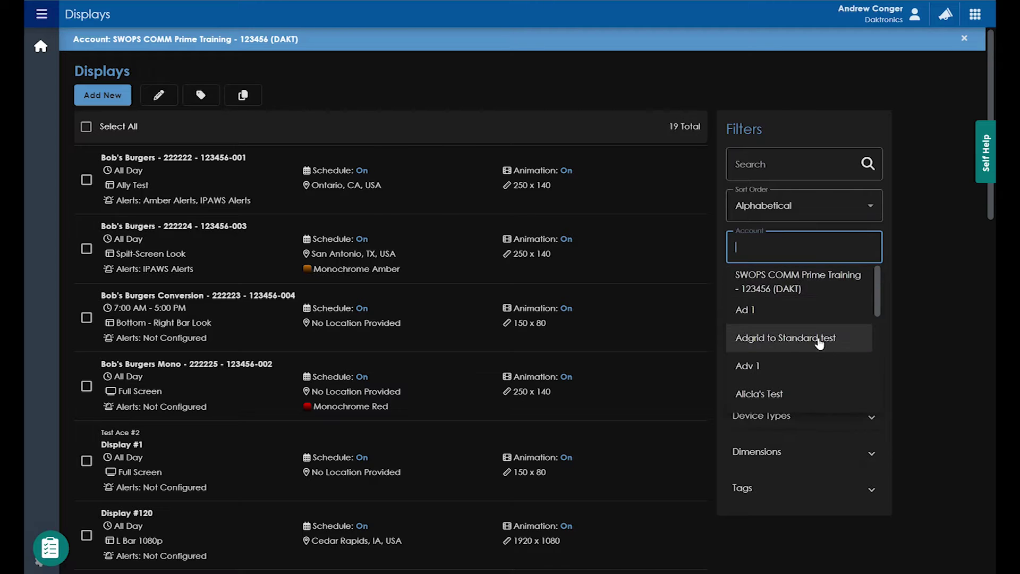
{"action": "left_click", "coordinate": [815, 289]}
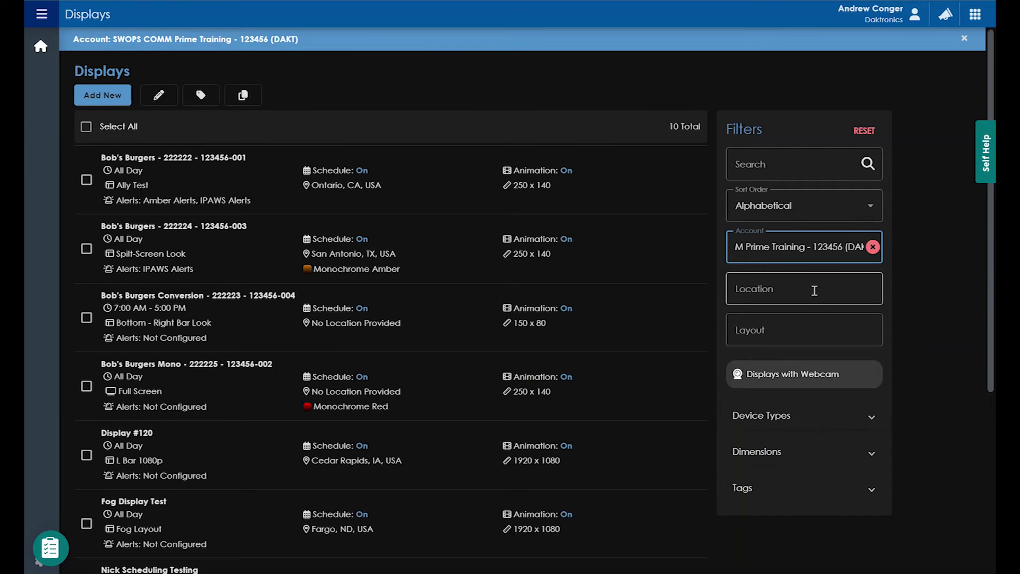
{"action": "left_click", "coordinate": [858, 287]}
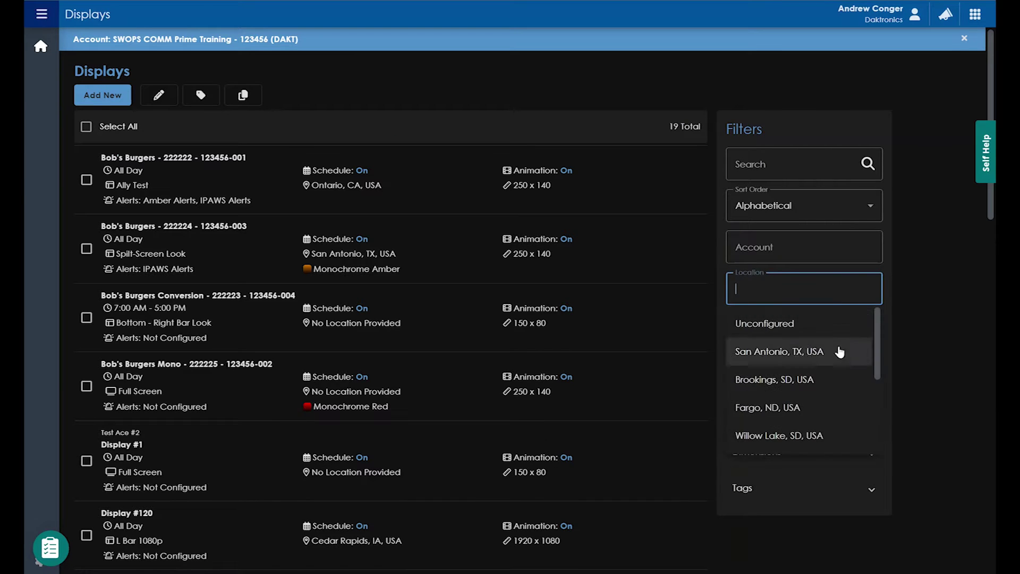
{"action": "left_click", "coordinate": [840, 352]}
{"action": "left_click", "coordinate": [873, 288]}
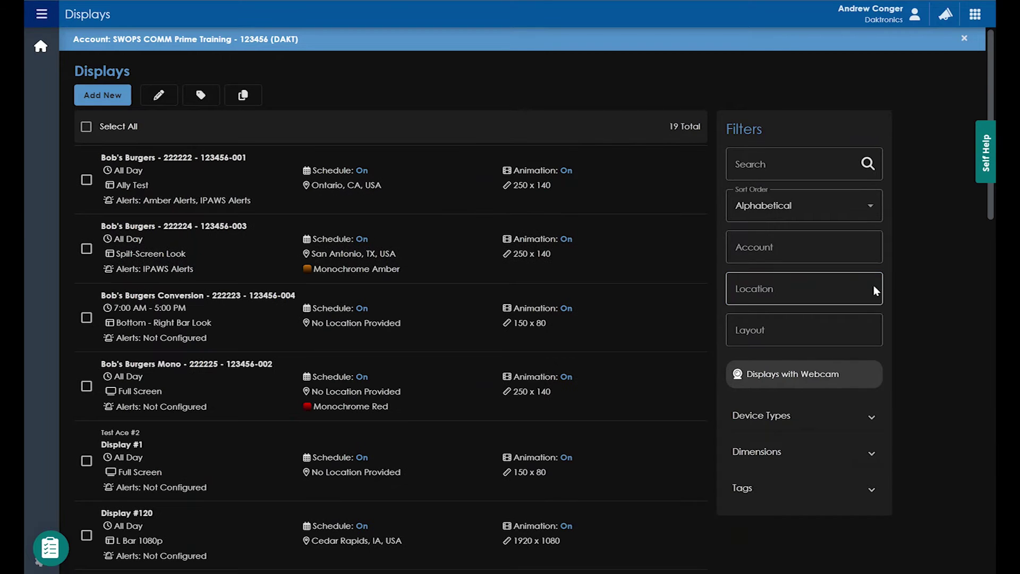
{"action": "left_click", "coordinate": [853, 331]}
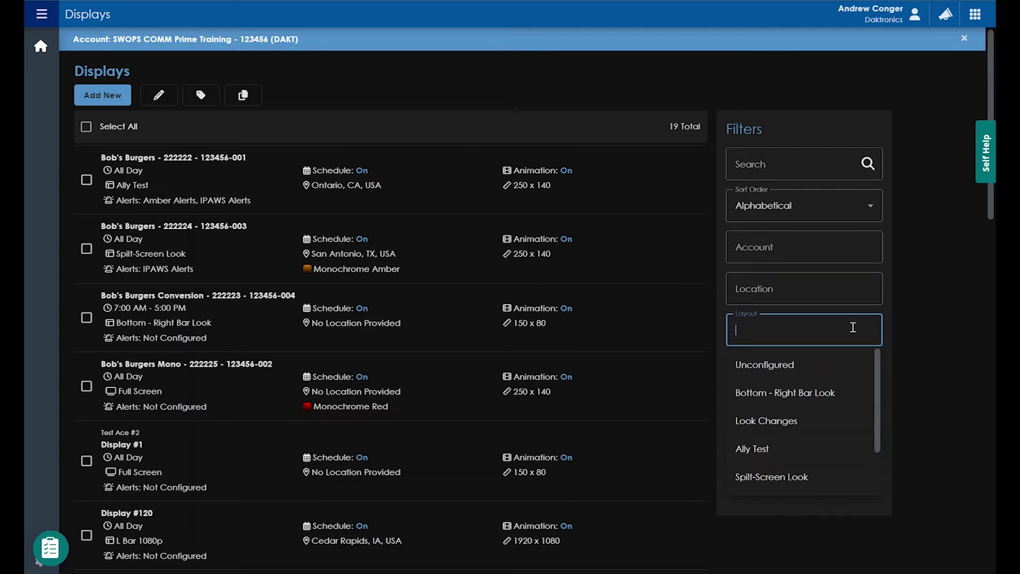
{"action": "left_click", "coordinate": [837, 393]}
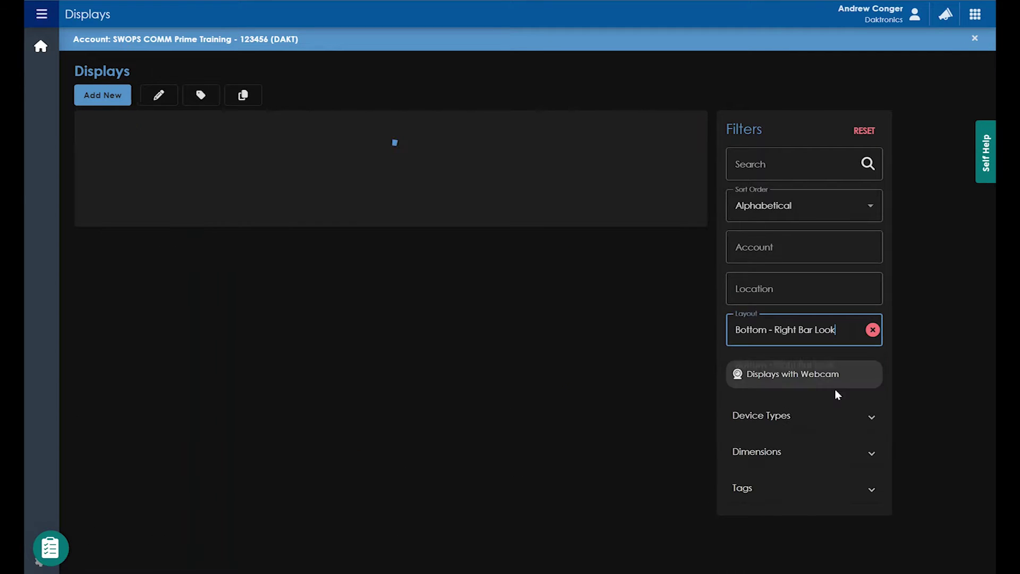
{"action": "left_click", "coordinate": [872, 330]}
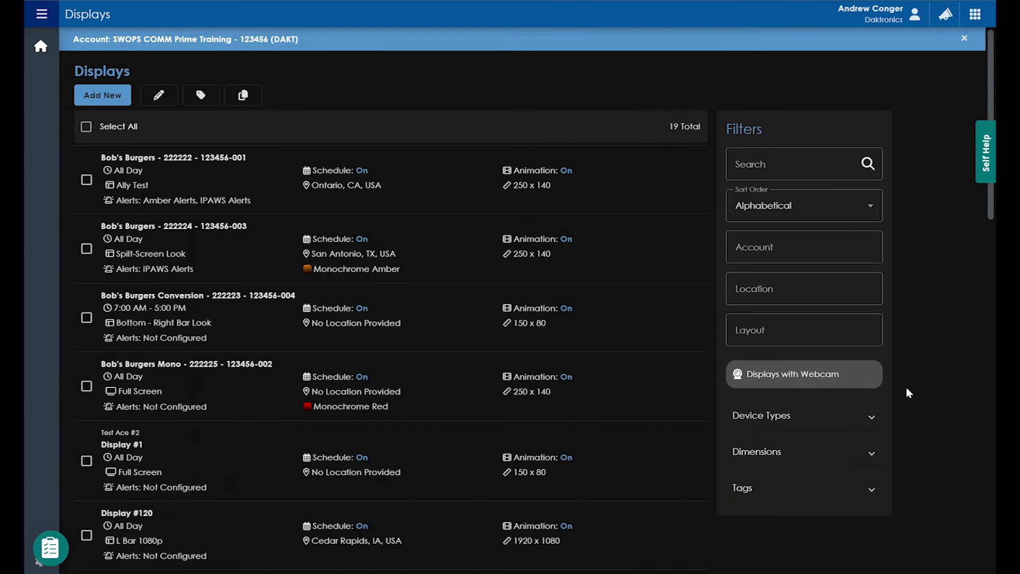
Check the device type, dimension and tag filter options, leaving the available tags shown.
{"action": "left_click", "coordinate": [851, 416]}
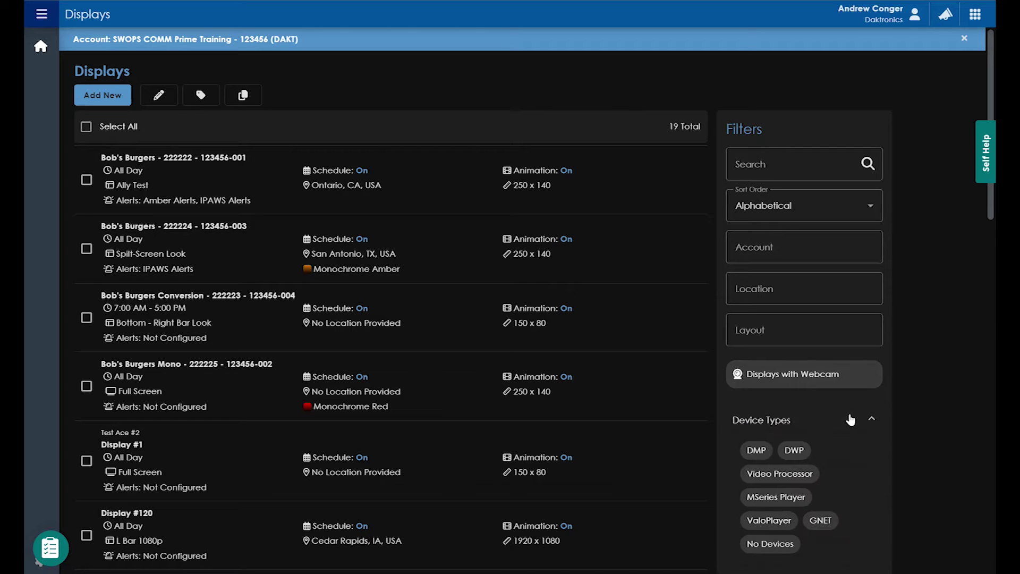
{"action": "left_click", "coordinate": [851, 420]}
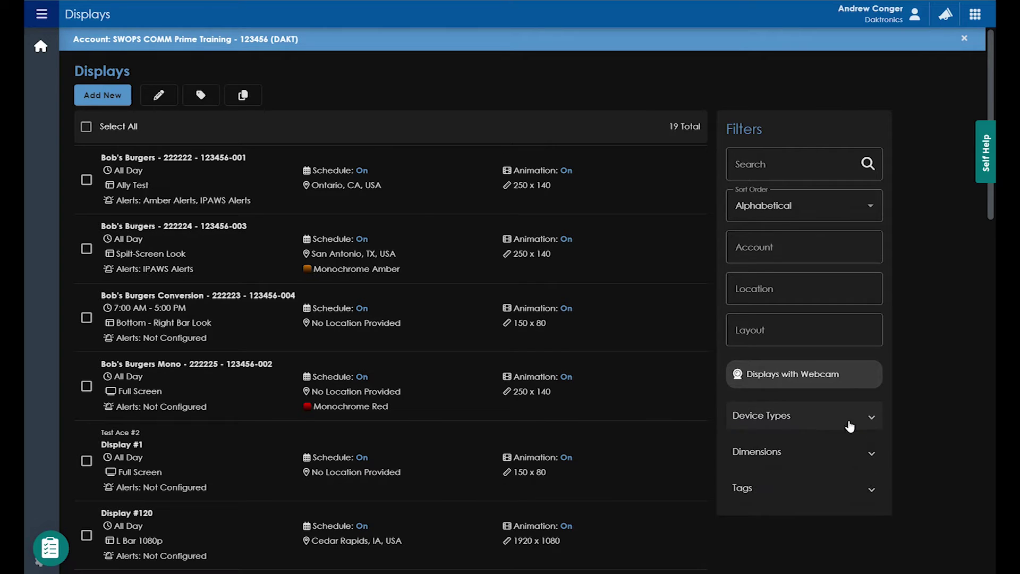
{"action": "left_click", "coordinate": [847, 462]}
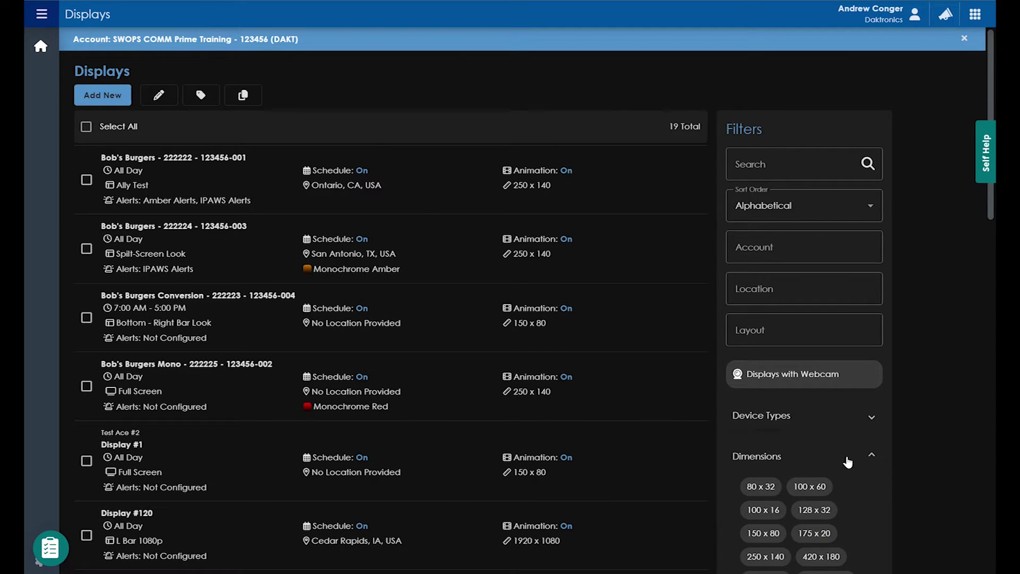
{"action": "left_click", "coordinate": [847, 460]}
{"action": "left_click", "coordinate": [848, 488]}
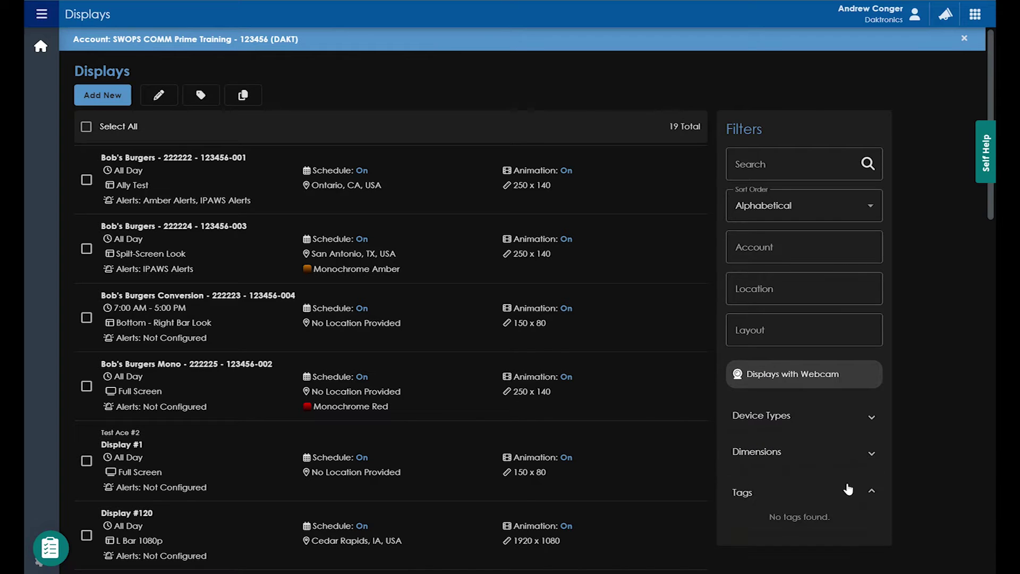
{"action": "left_click", "coordinate": [848, 489]}
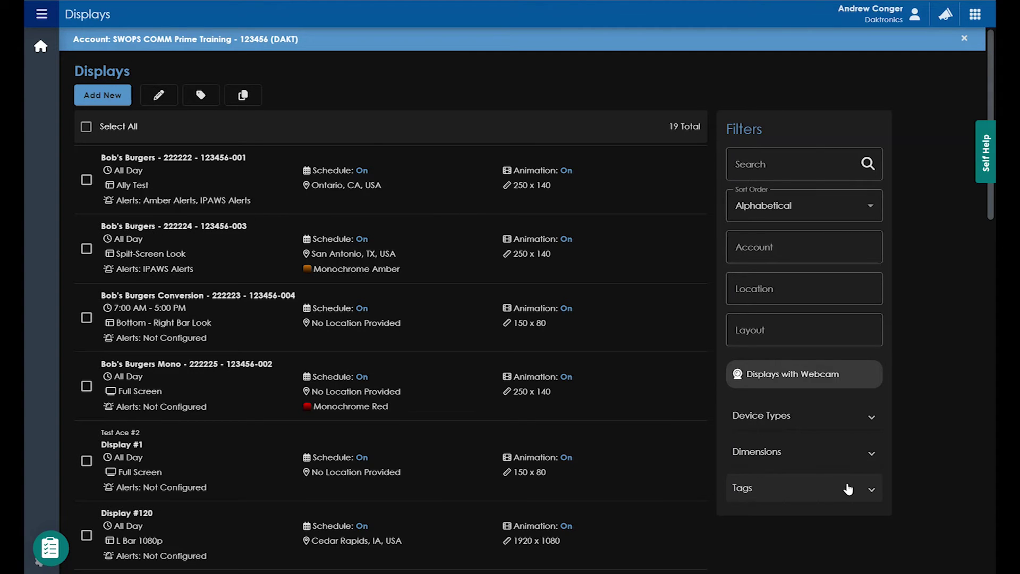
{"action": "left_click", "coordinate": [848, 488]}
{"action": "scroll", "coordinate": [929, 245], "scroll_direction": "down", "scroll_amount": 1}
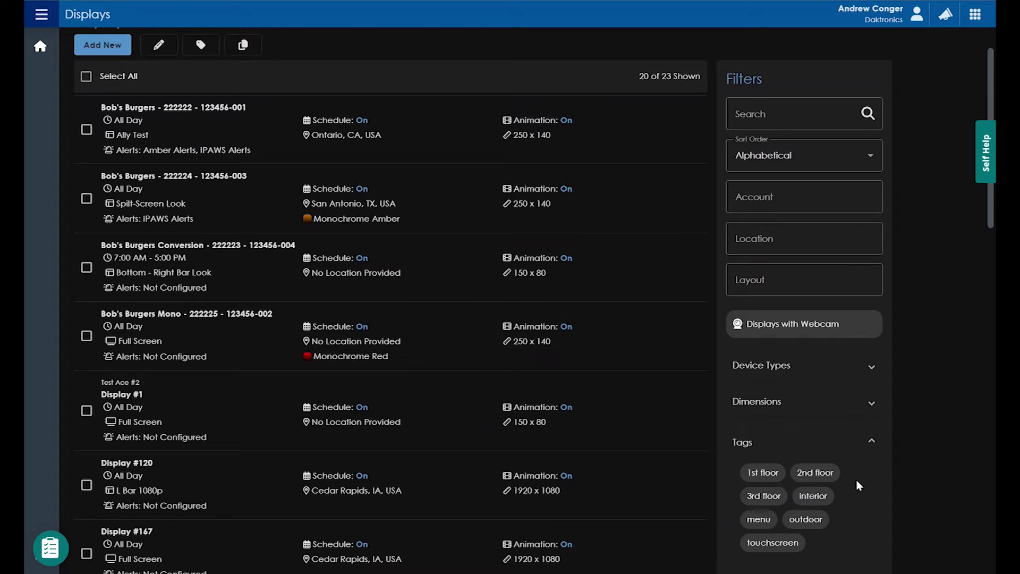
Filter the displays by the interior, 1st floor, menu and touchscreen tags.
{"action": "left_click", "coordinate": [811, 497]}
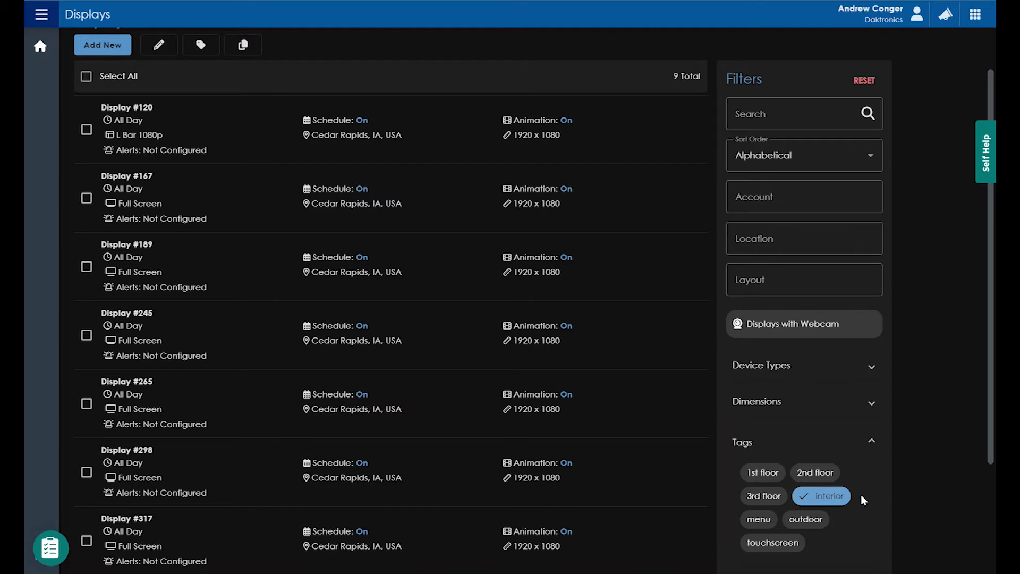
{"action": "left_click", "coordinate": [774, 477]}
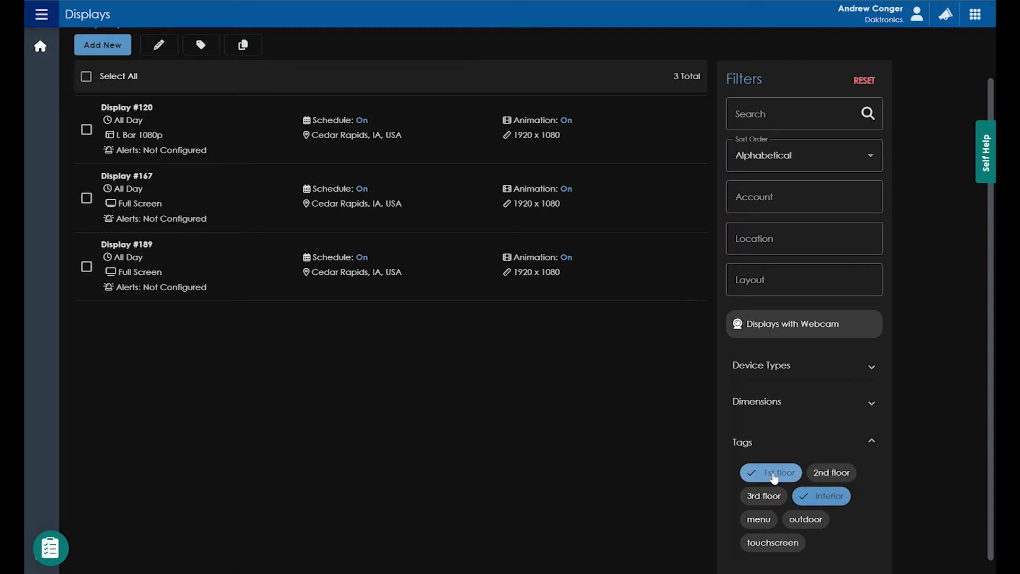
{"action": "left_click", "coordinate": [773, 523]}
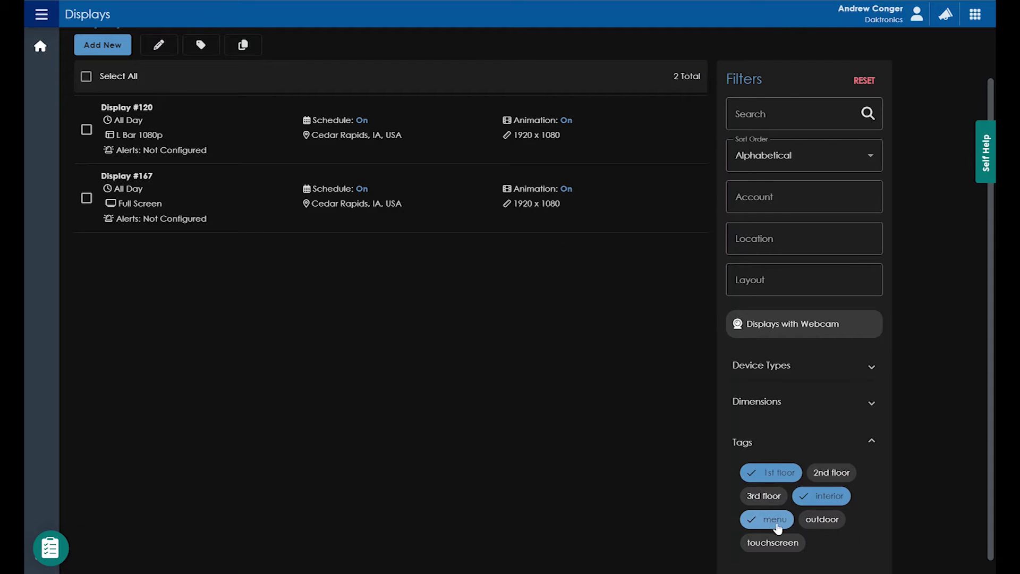
{"action": "left_click", "coordinate": [781, 542]}
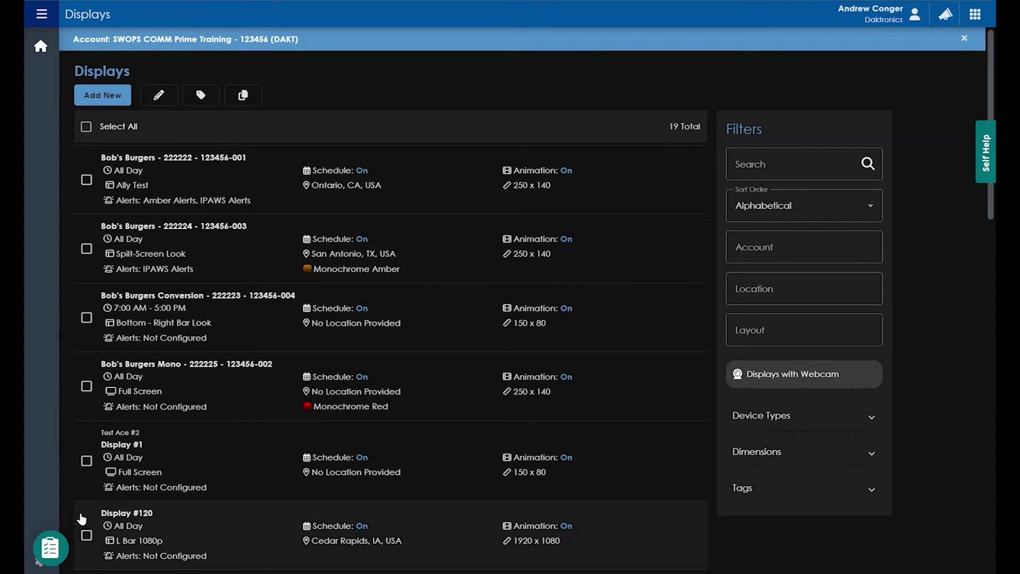
Add the new tag 'menu' to Display #120 and save it.
{"action": "left_click", "coordinate": [86, 536]}
{"action": "left_click", "coordinate": [212, 96]}
{"action": "type", "text": "menu"}
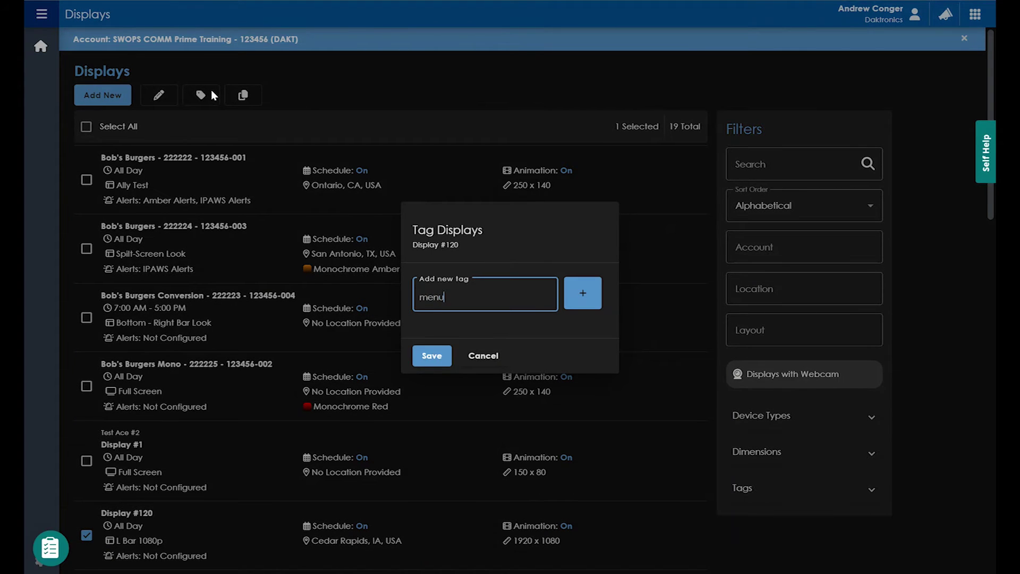
{"action": "left_click", "coordinate": [585, 292]}
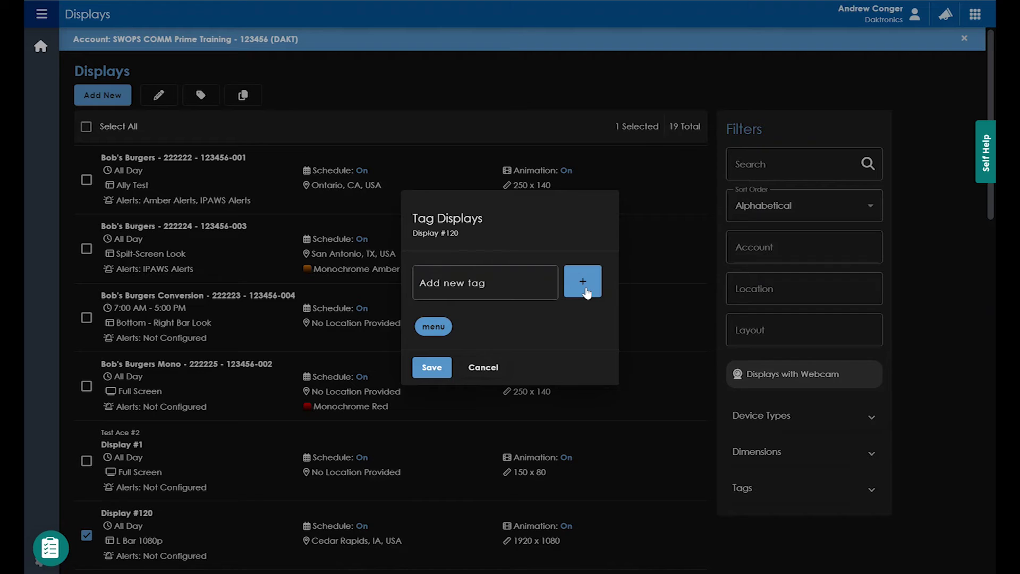
{"action": "left_click", "coordinate": [421, 372]}
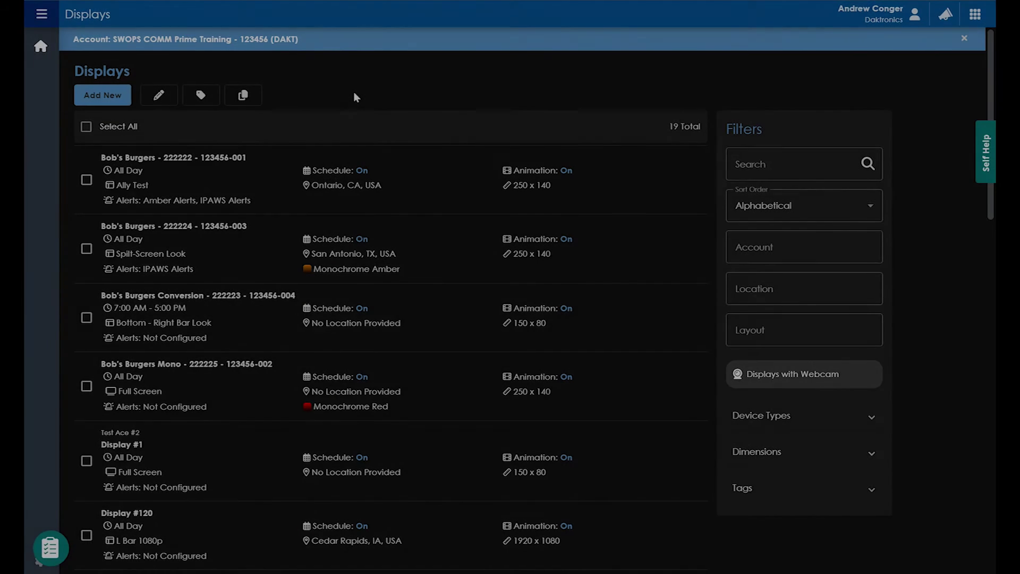
Open Display #120 and replace its Cedar Rapids, IA location with Brookings, SD, USA.
{"action": "left_click", "coordinate": [234, 526]}
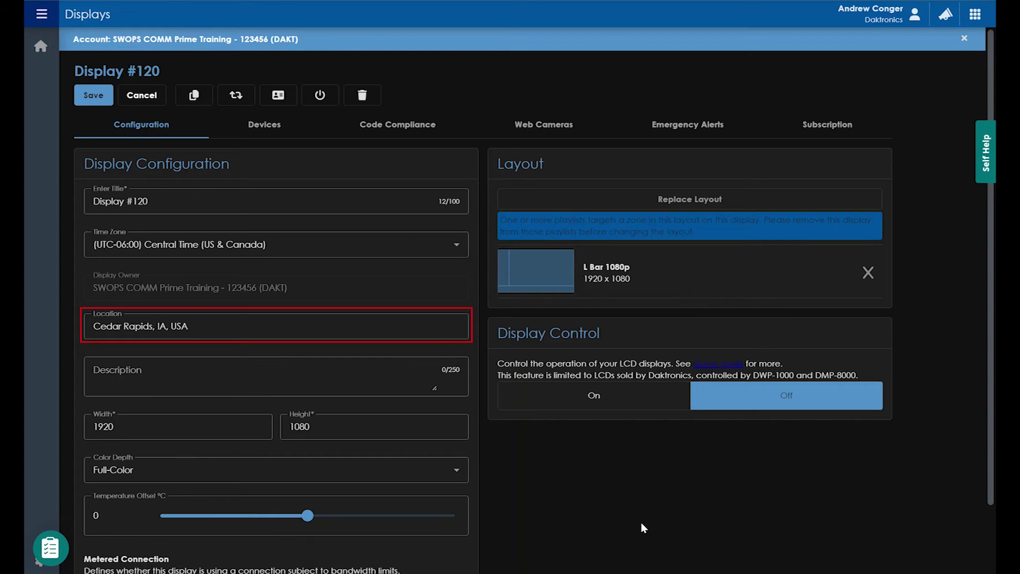
{"action": "left_click_drag", "start_coordinate": [223, 323], "coordinate": [59, 326]}
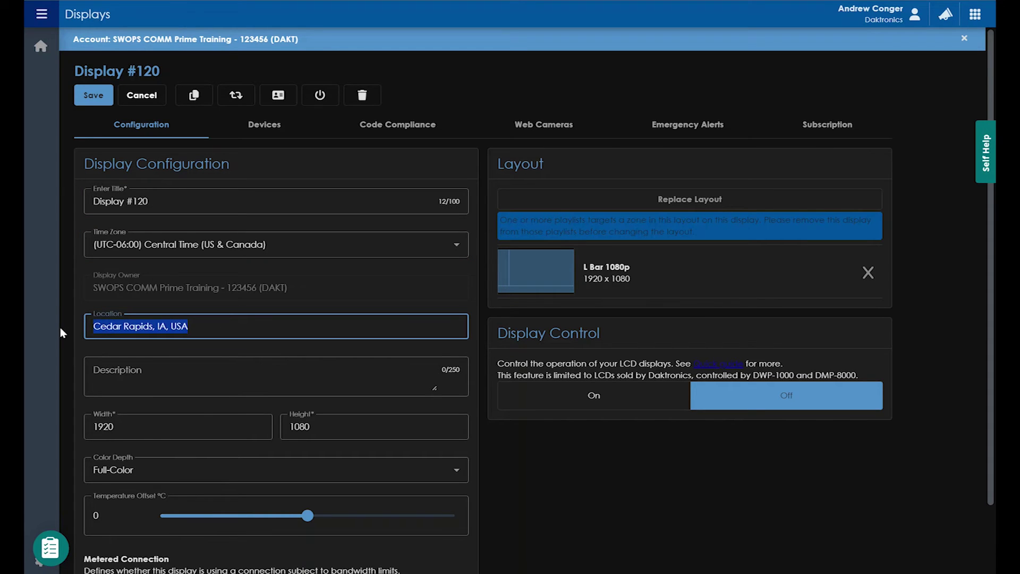
{"action": "type", "text": "Brookings"}
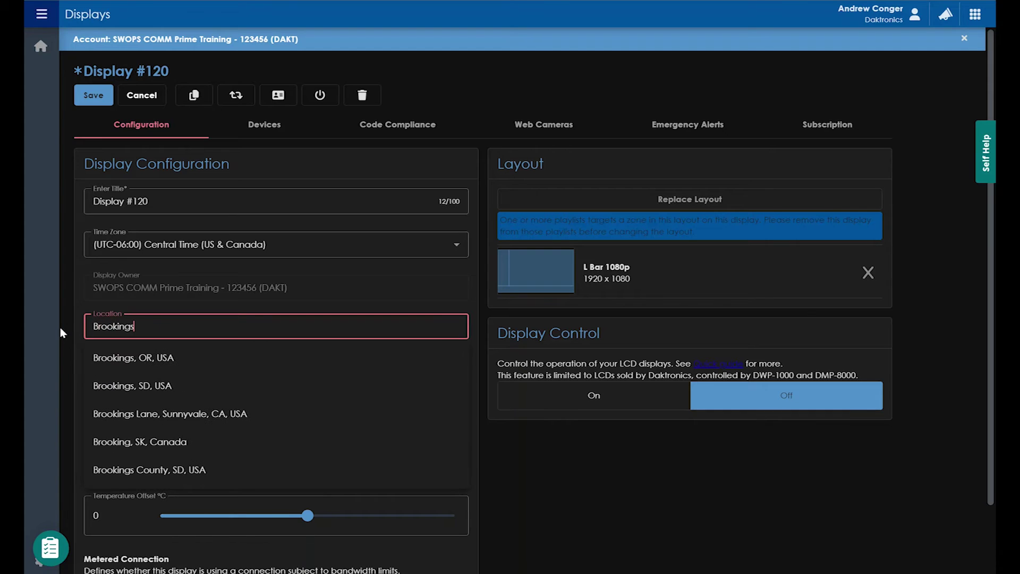
{"action": "left_click", "coordinate": [162, 388]}
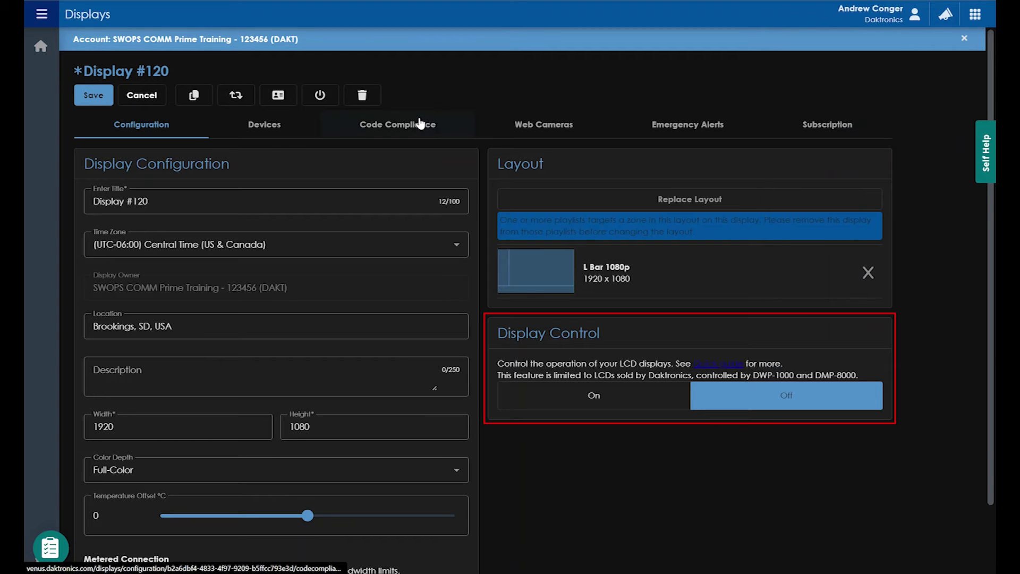
Go to Display #120's Code Compliance section and its Emergency Alerts settings.
{"action": "left_click", "coordinate": [420, 124]}
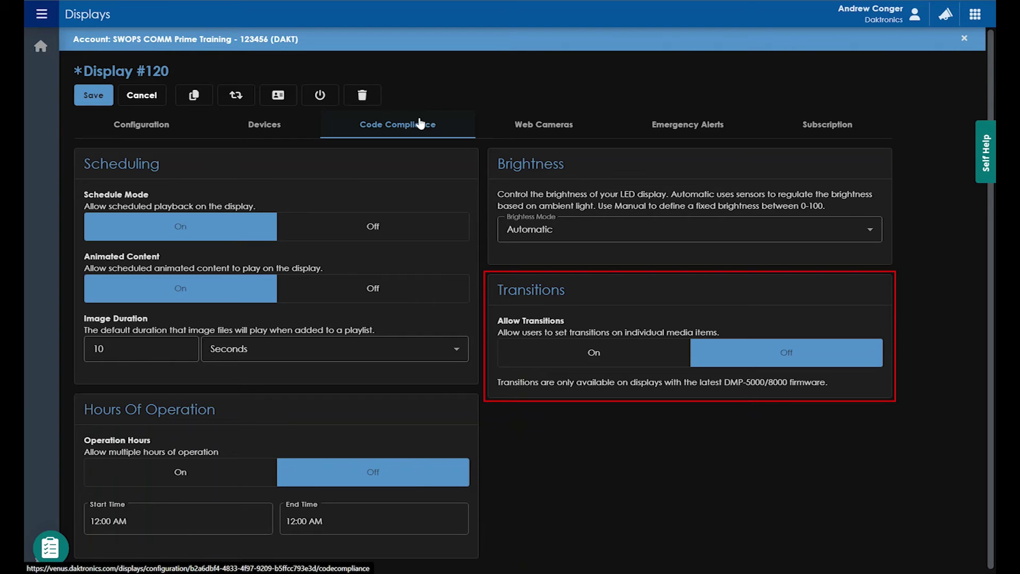
{"action": "left_click", "coordinate": [678, 125]}
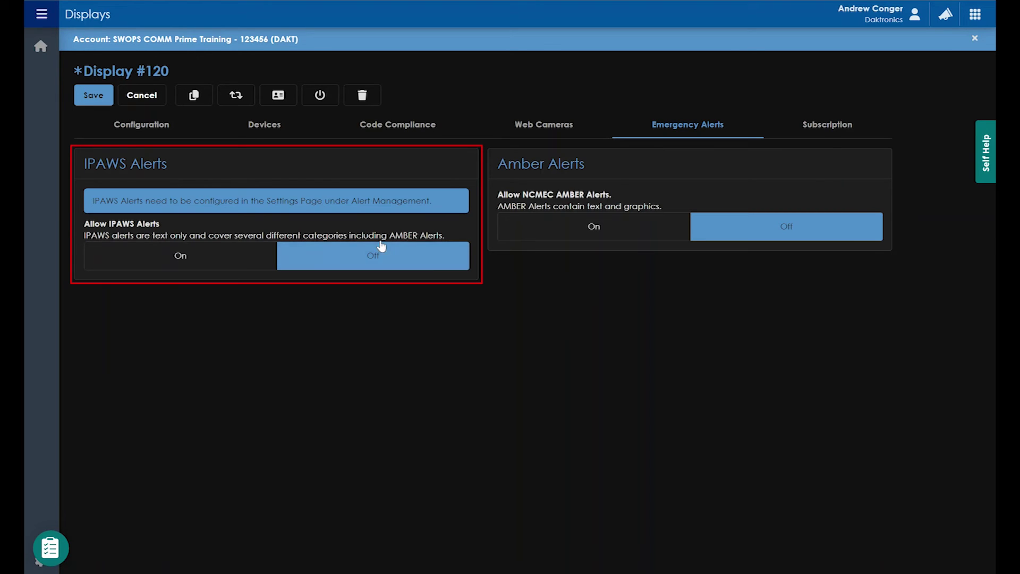
Turn on IPAWS alerts with zip code 52404, and switch on Amber alerts.
{"action": "left_click", "coordinate": [227, 257]}
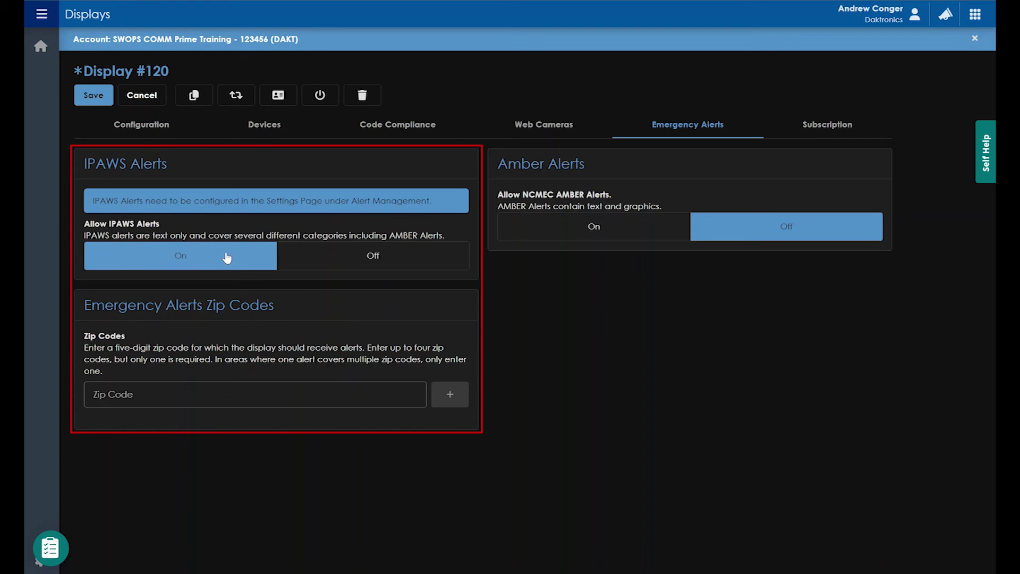
{"action": "left_click", "coordinate": [215, 404]}
{"action": "type", "text": "52"}
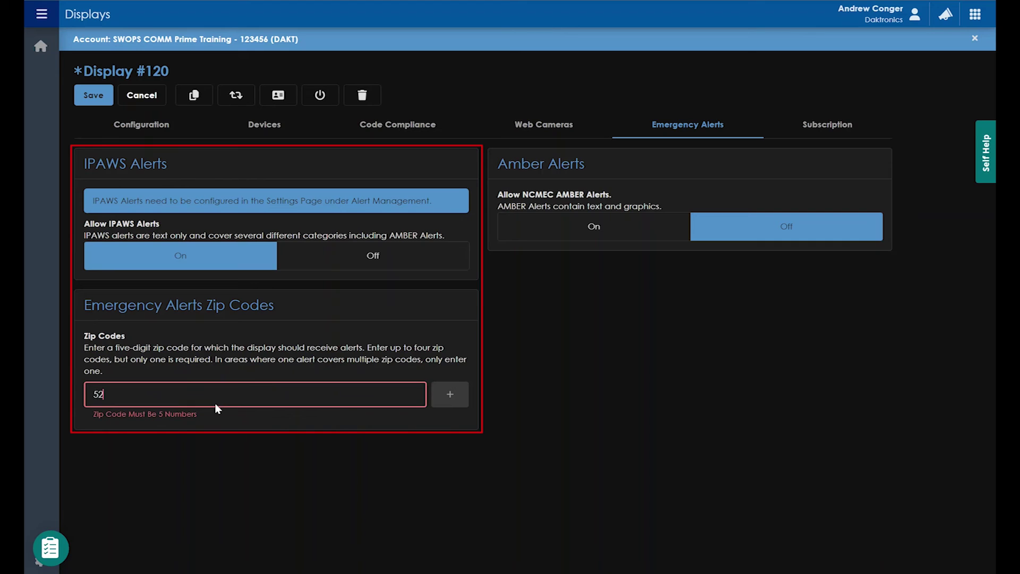
{"action": "type", "text": "404"}
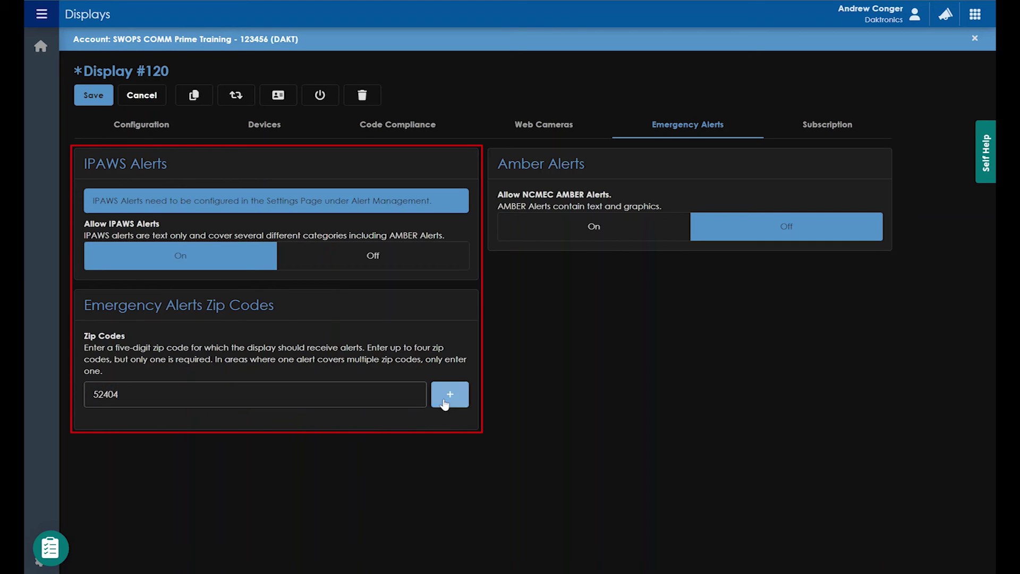
{"action": "left_click", "coordinate": [445, 403]}
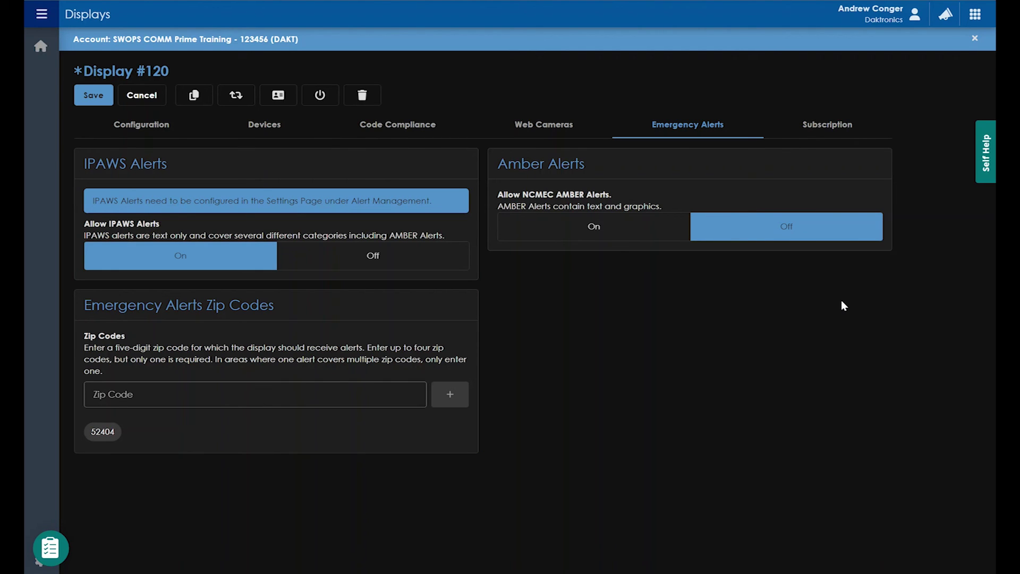
{"action": "left_click", "coordinate": [624, 226]}
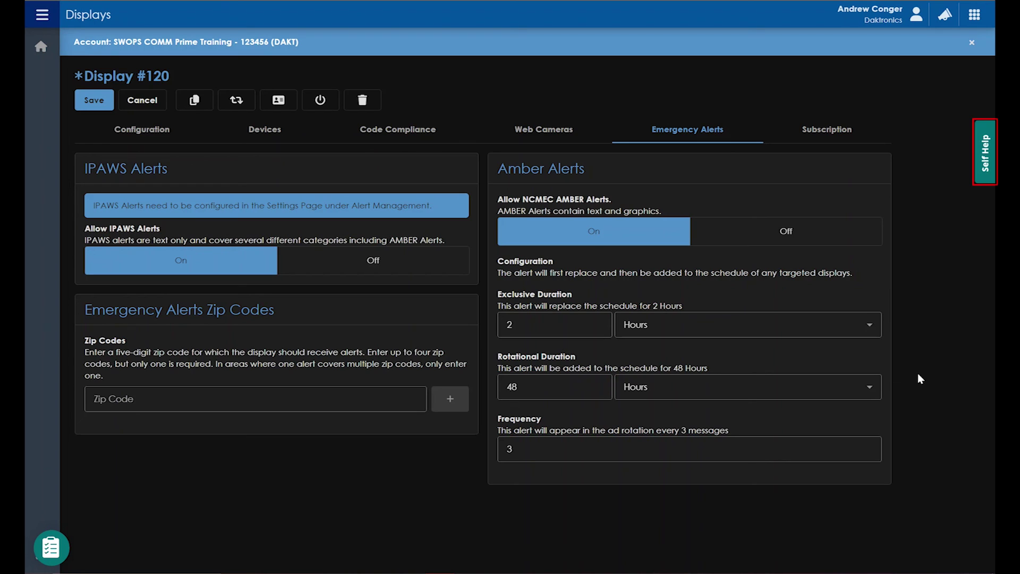
Open the Self Help panel over Display #120's Emergency Alerts settings.
{"action": "left_click", "coordinate": [986, 158]}
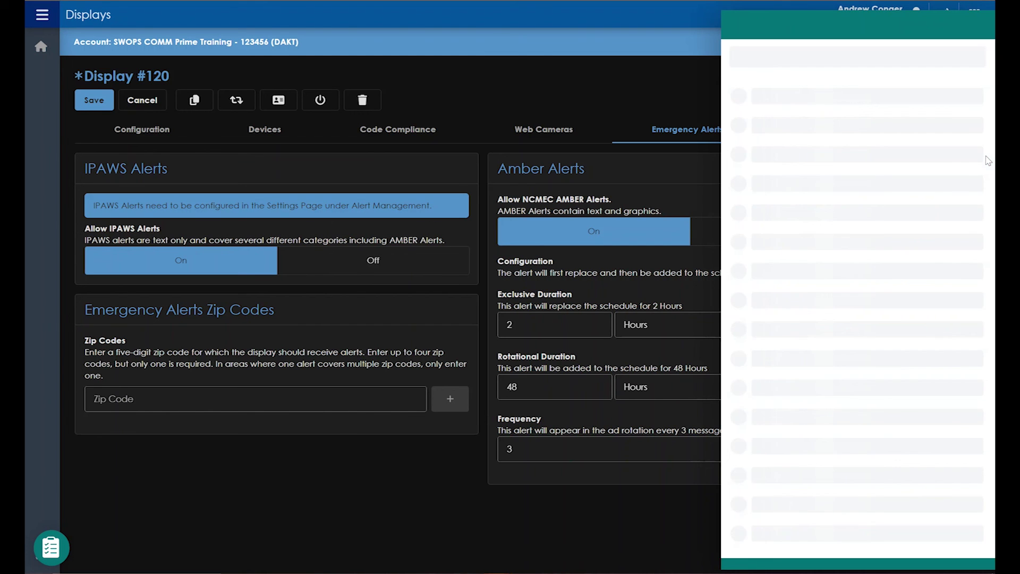